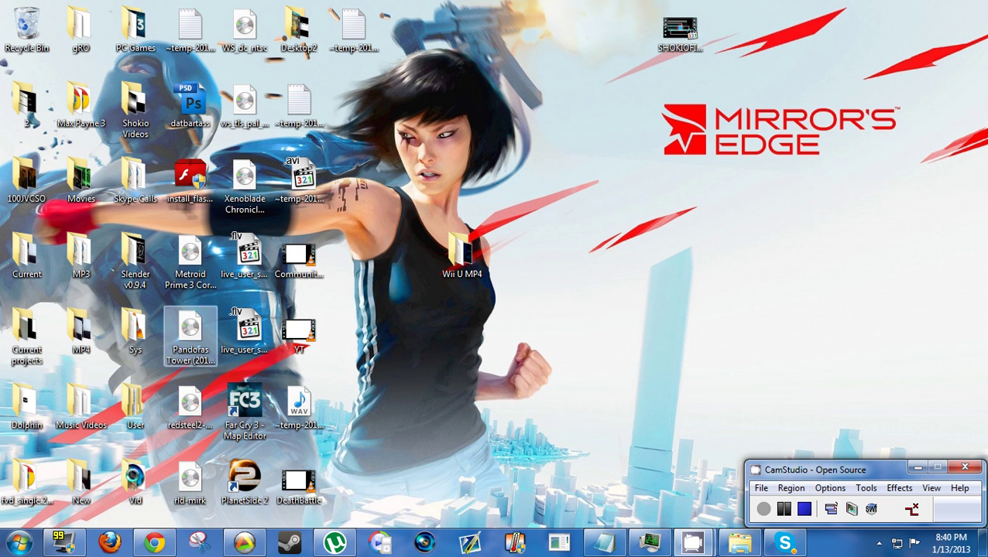
# Scroll the VidiiU Streamer site, highlighting its web address, the Future Features heading and transcoding bullet.
pyautogui.click(155, 544)
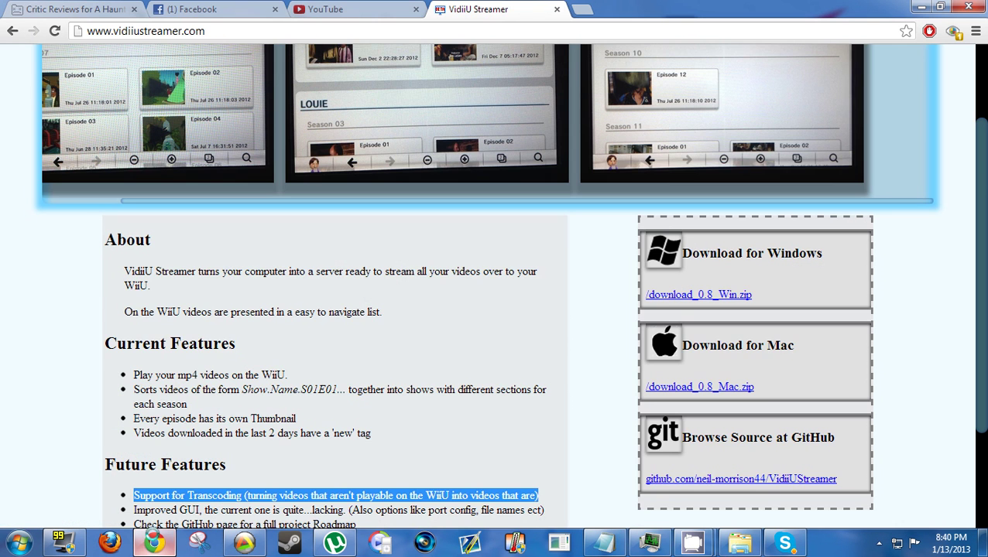
pyautogui.scroll(2, 213, 419)
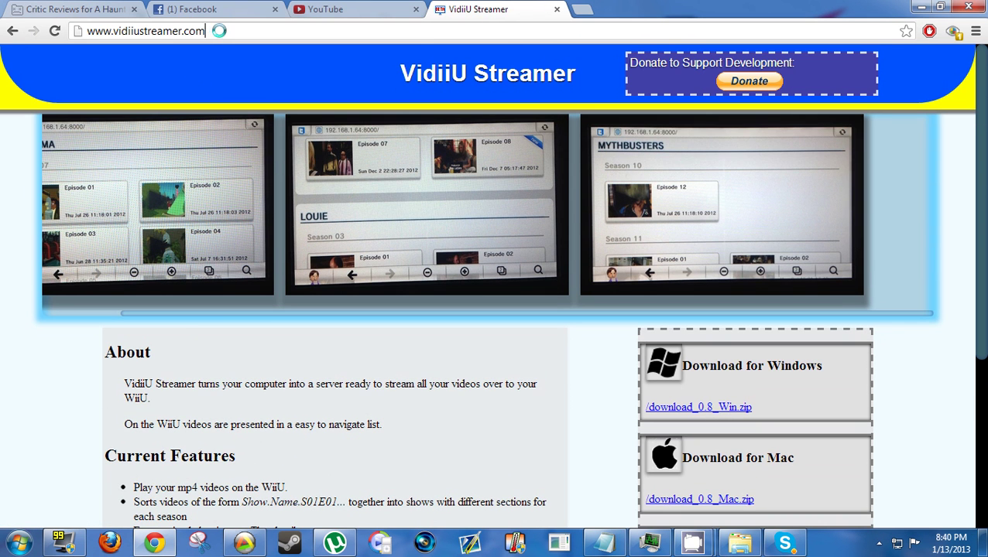
pyautogui.moveTo(208, 31); pyautogui.dragTo(77, 30)
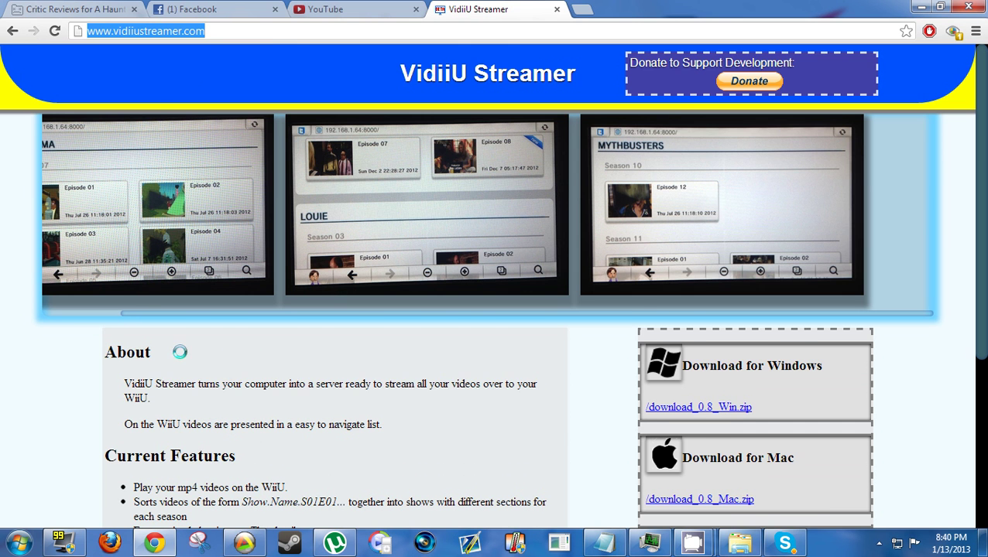
pyautogui.scroll(-1, 206, 341)
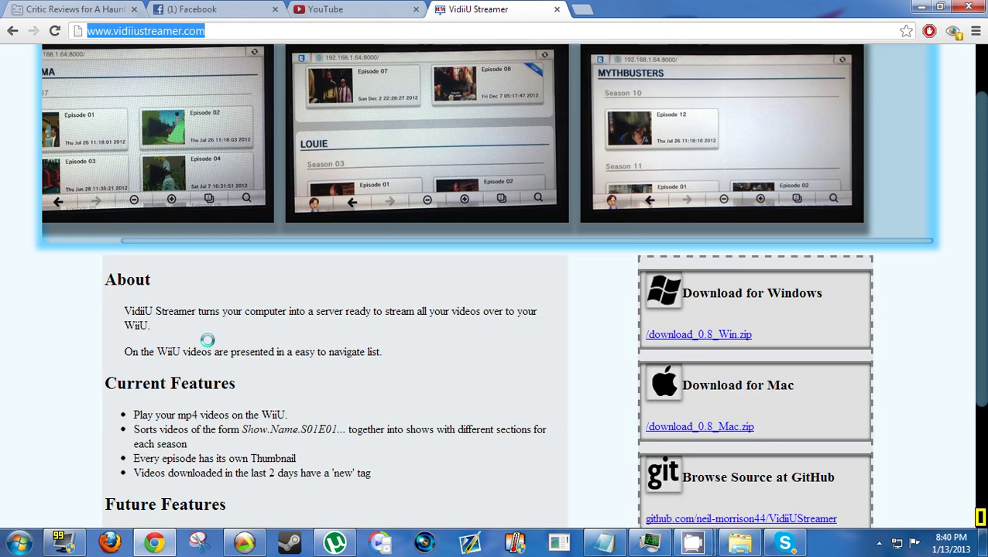
pyautogui.scroll(-3, 207, 341)
pyautogui.click(37, 304)
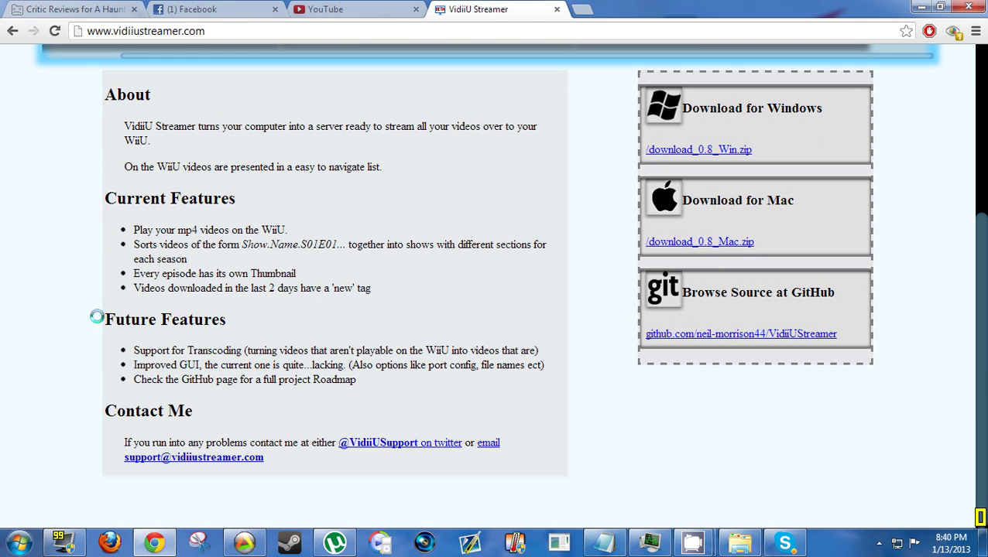
pyautogui.moveTo(104, 319)
pyautogui.mouseDown()
pyautogui.moveTo(238, 335)
pyautogui.moveTo(252, 319)
pyautogui.mouseUp()
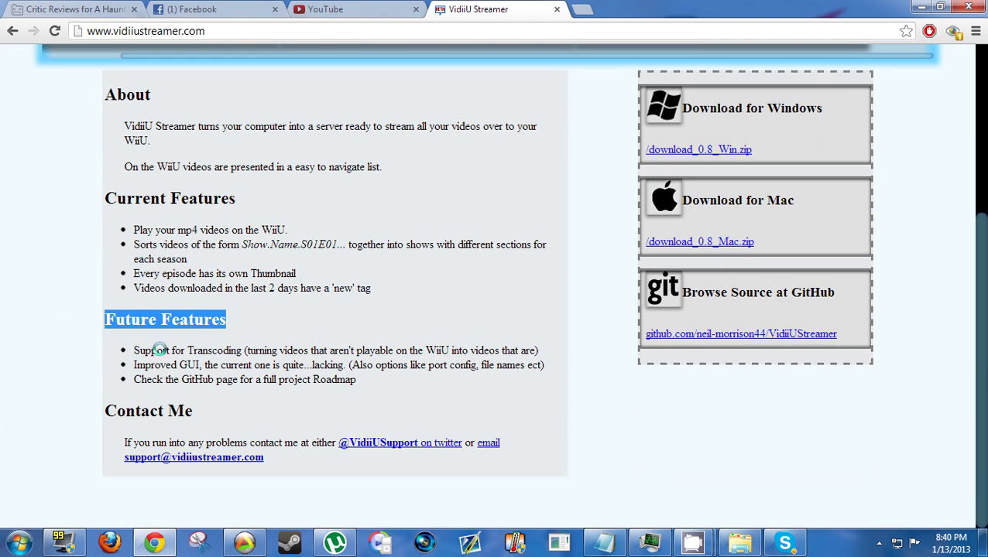
pyautogui.moveTo(134, 351); pyautogui.dragTo(557, 346)
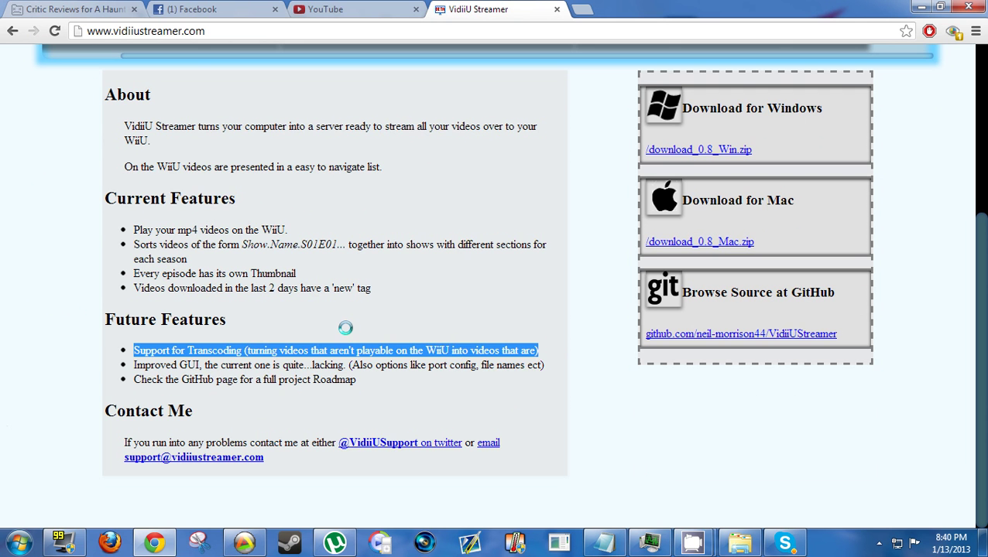
# Scroll back over the page, then minimize Chrome to reveal the desktop.
pyautogui.scroll(3, 349, 329)
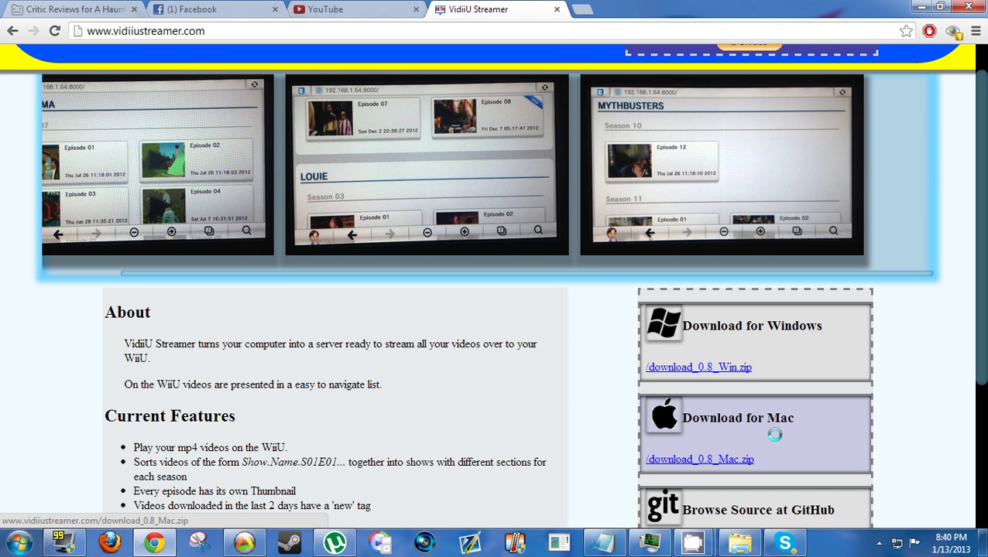
pyautogui.scroll(-3, 480, 232)
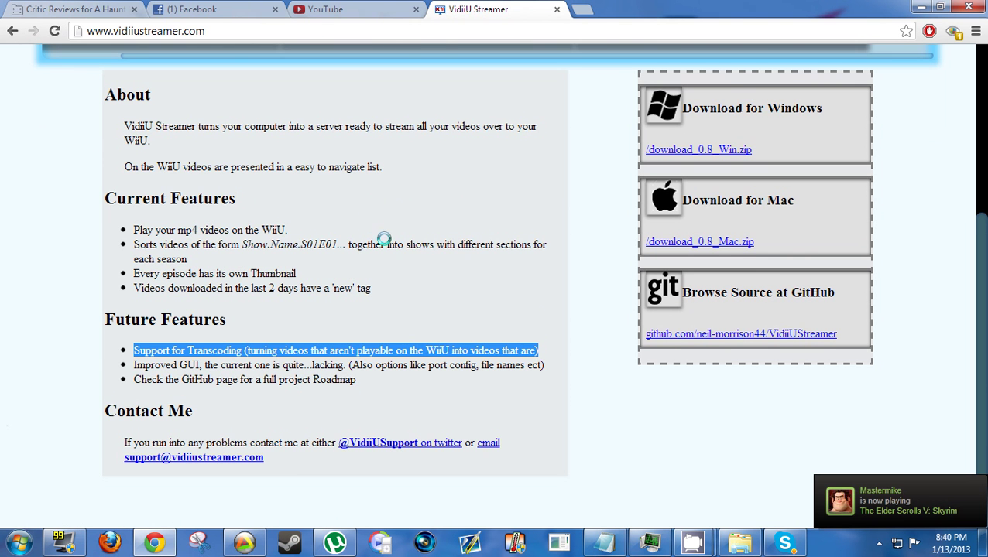
pyautogui.scroll(3, 418, 188)
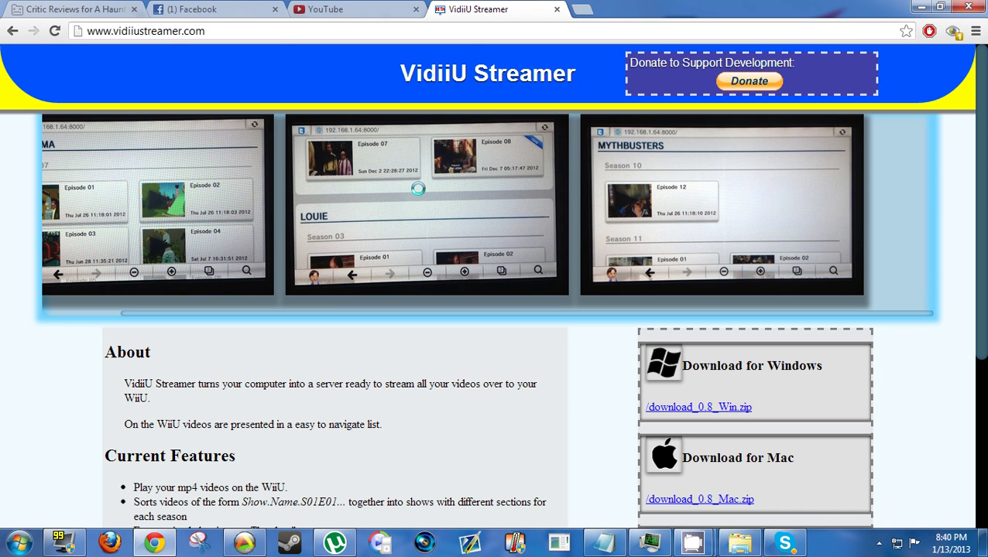
pyautogui.scroll(-3, 418, 188)
pyautogui.scroll(3, 418, 188)
pyautogui.click(919, 6)
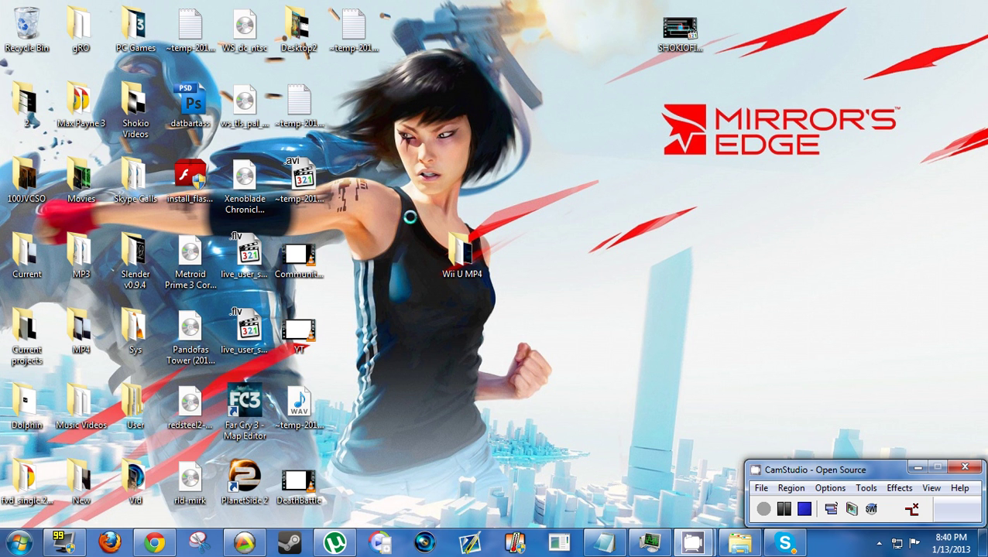
pyautogui.doubleClick(474, 263)
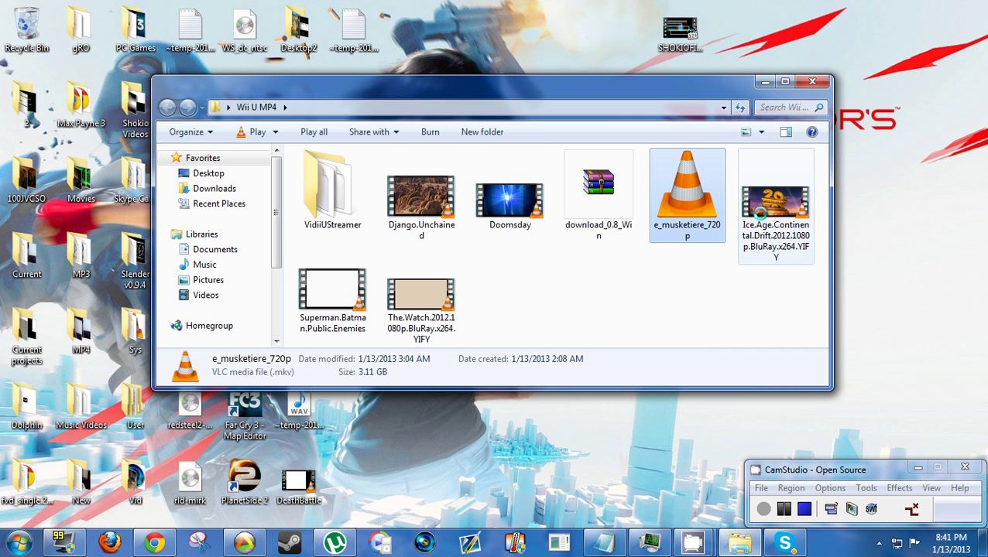
pyautogui.click(757, 198)
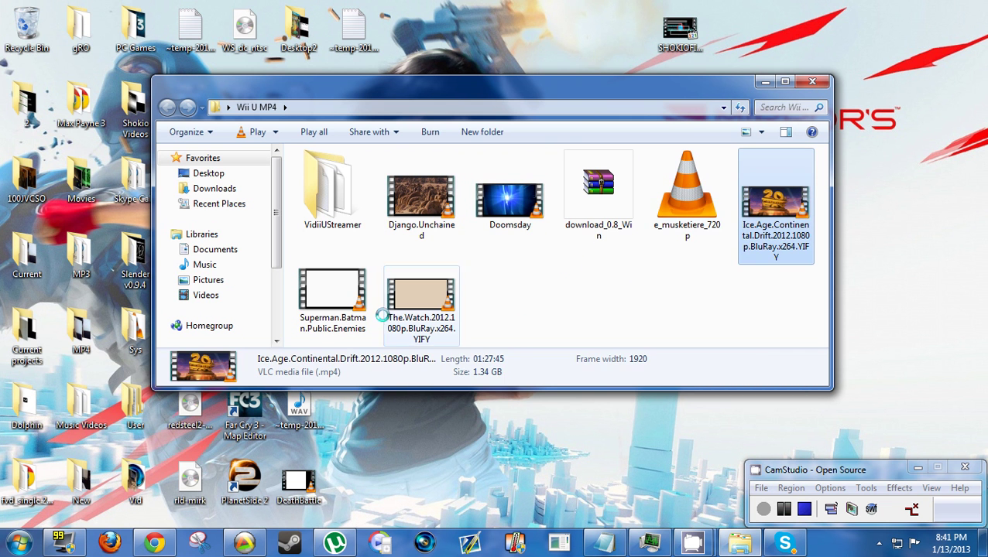
pyautogui.click(341, 301)
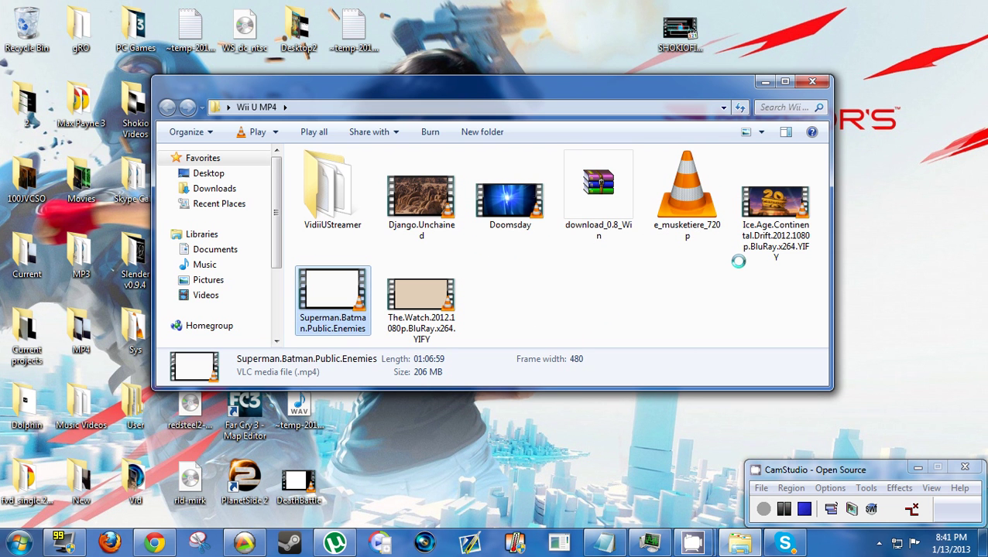
pyautogui.click(764, 83)
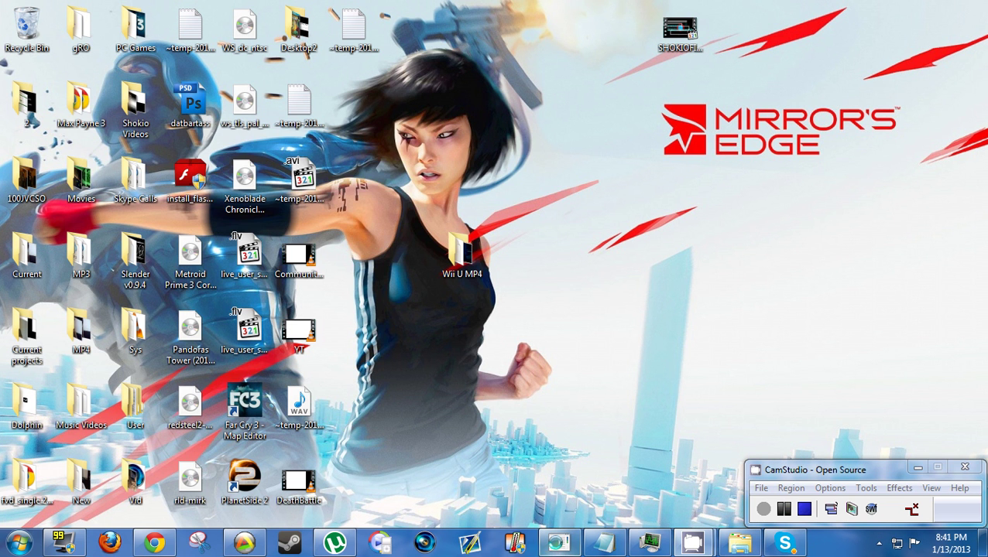
pyautogui.click(559, 541)
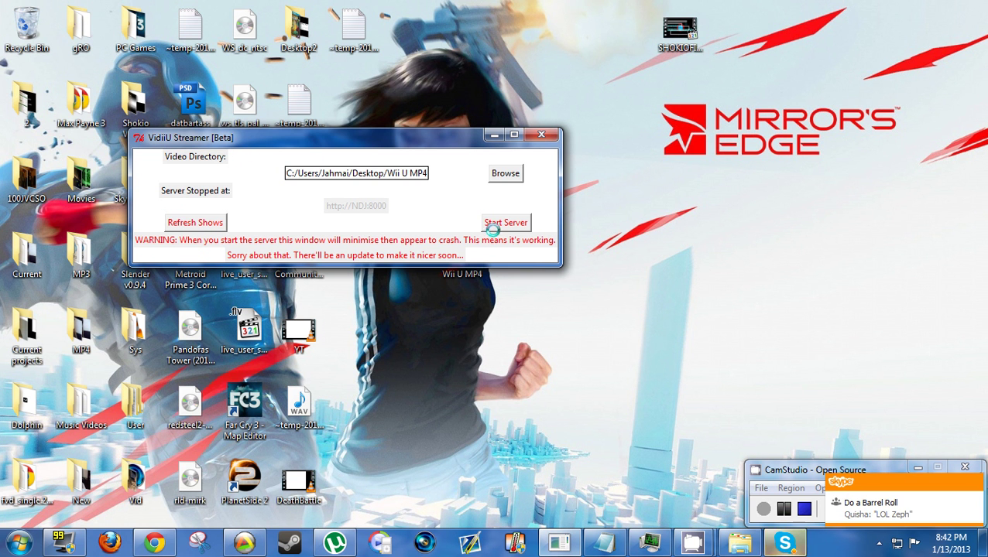
pyautogui.click(494, 224)
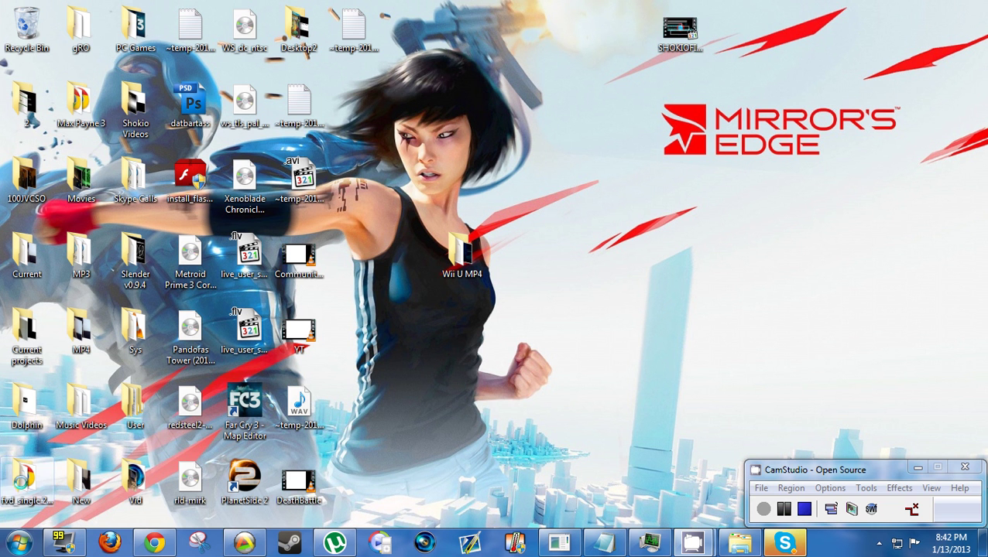
pyautogui.moveTo(244, 542)
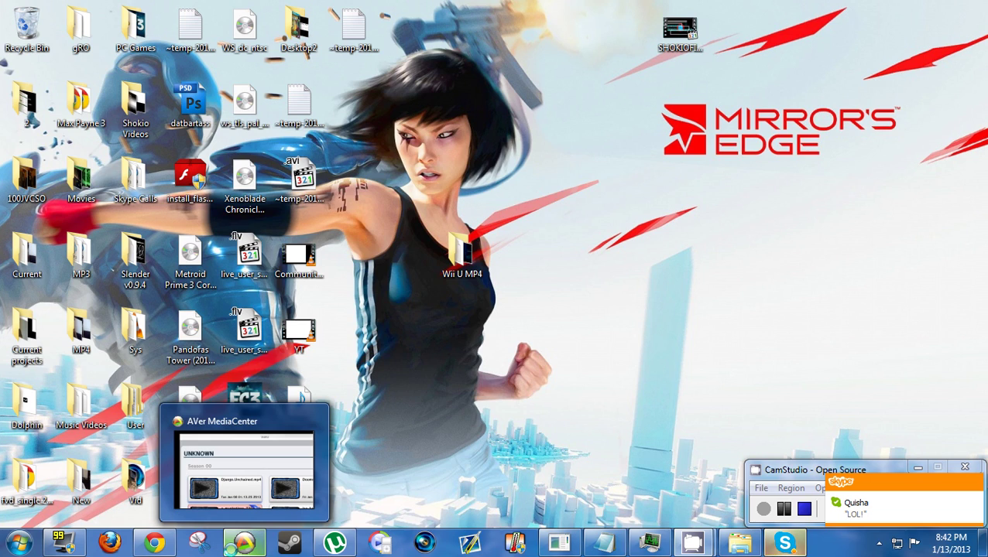
# Bring AVer MediaCenter 3D forward and maximize its Wii U capture window to full screen.
pyautogui.click(236, 546)
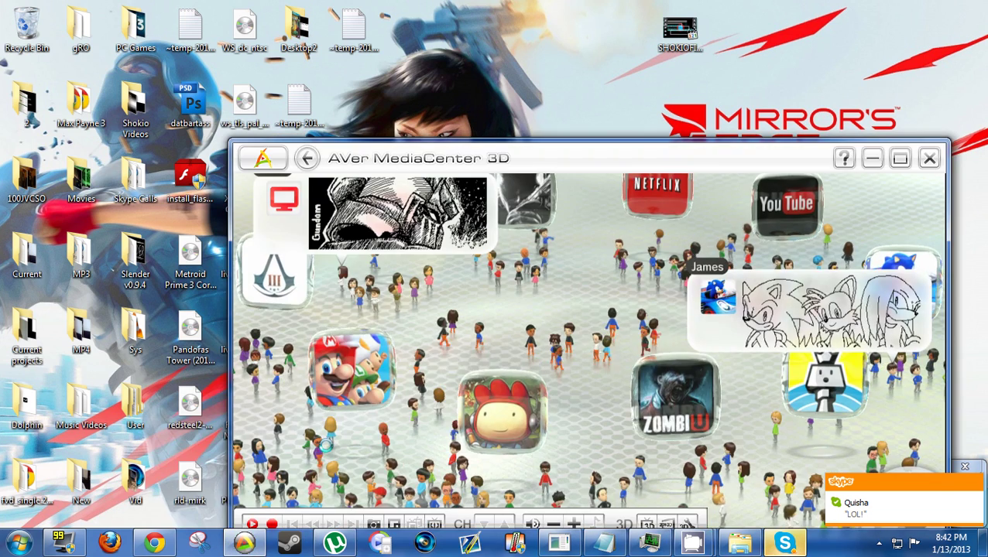
pyautogui.doubleClick(478, 160)
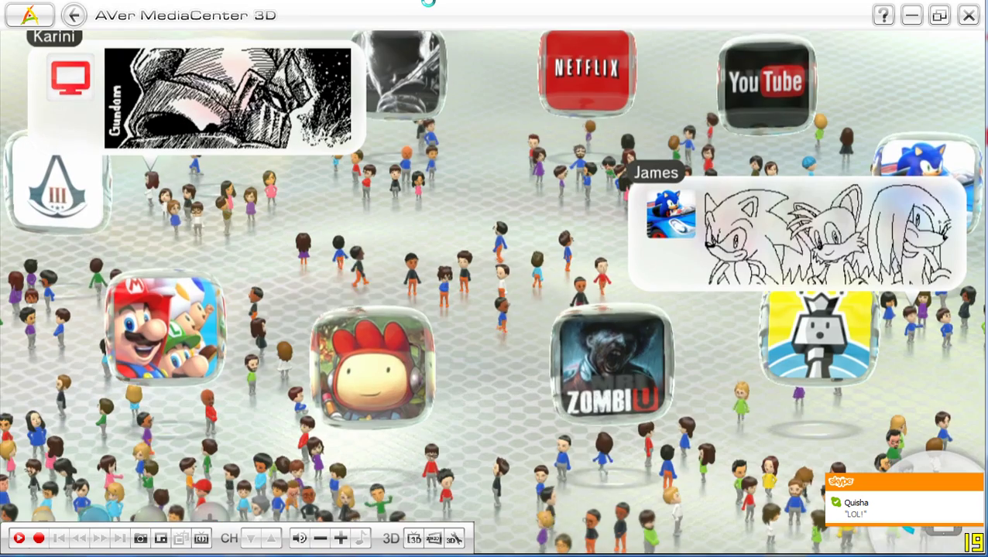